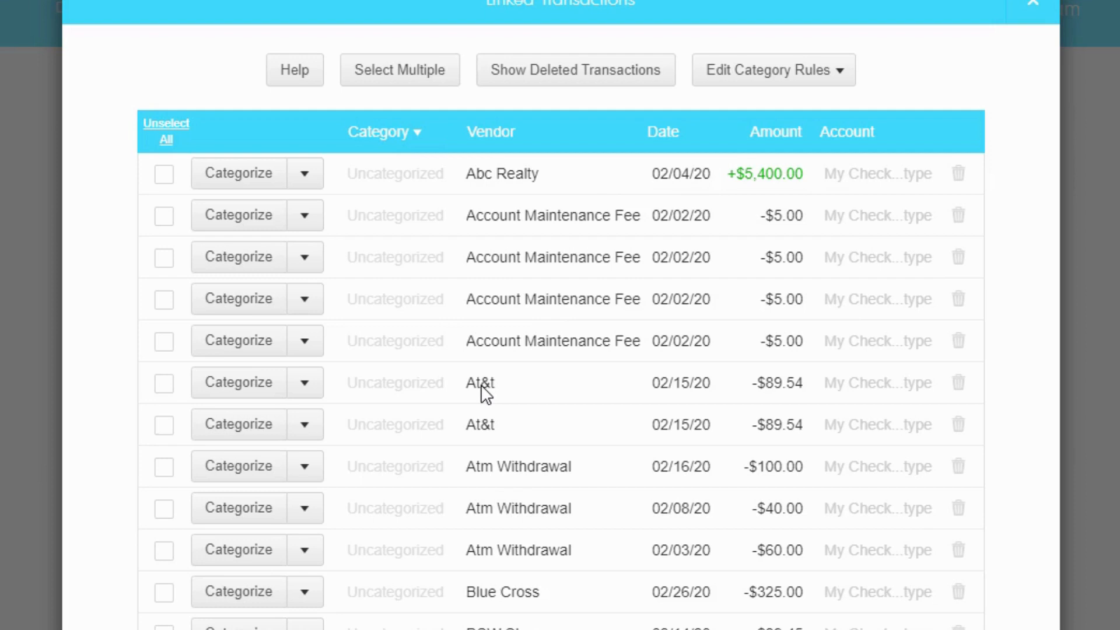
Step: Categorize both At&t expenses as Phone/Fax/Internet and save them
left_click(272, 397)
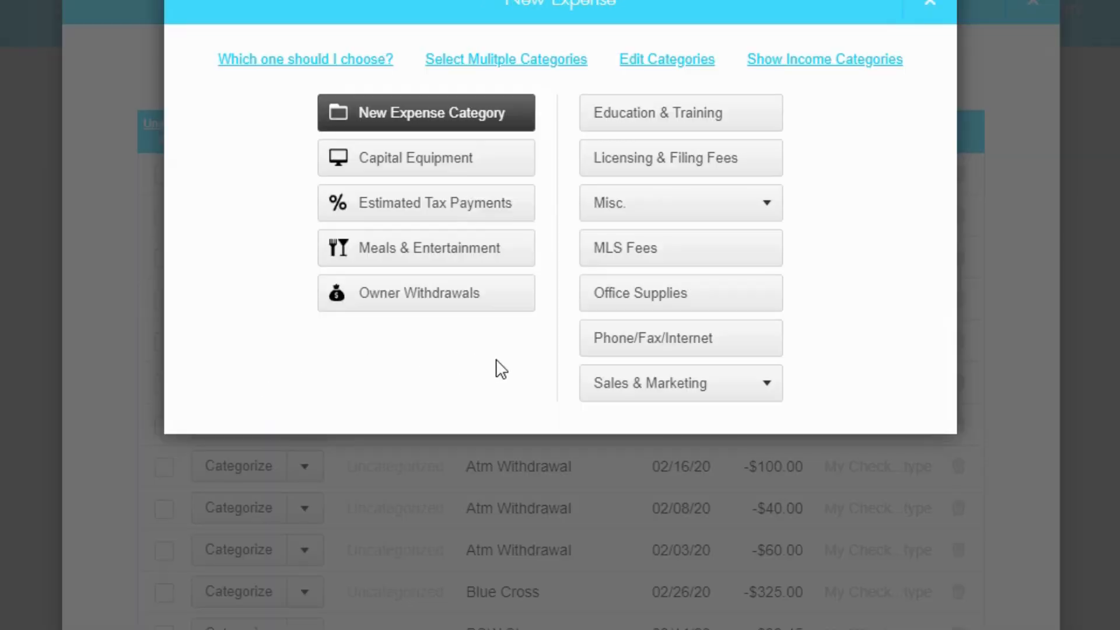
left_click(713, 345)
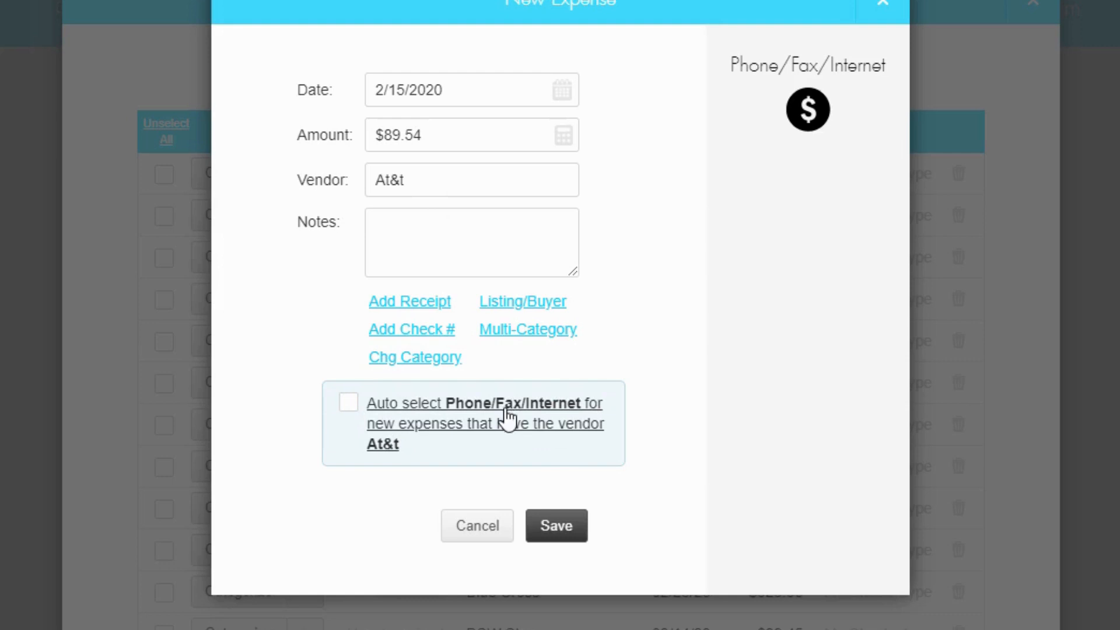
left_click(557, 534)
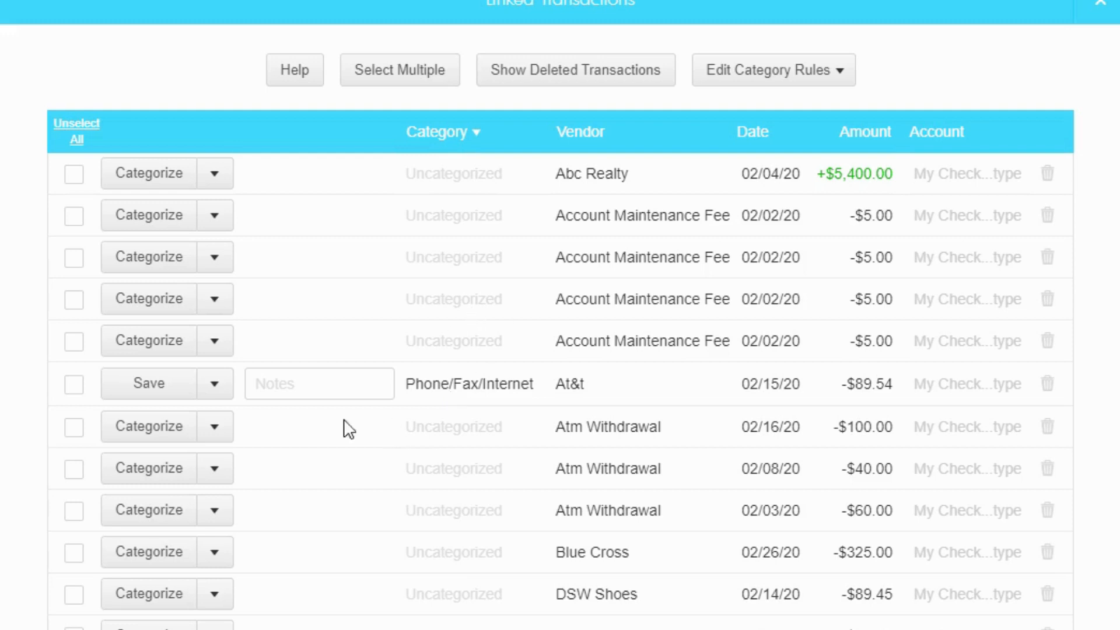
left_click(149, 383)
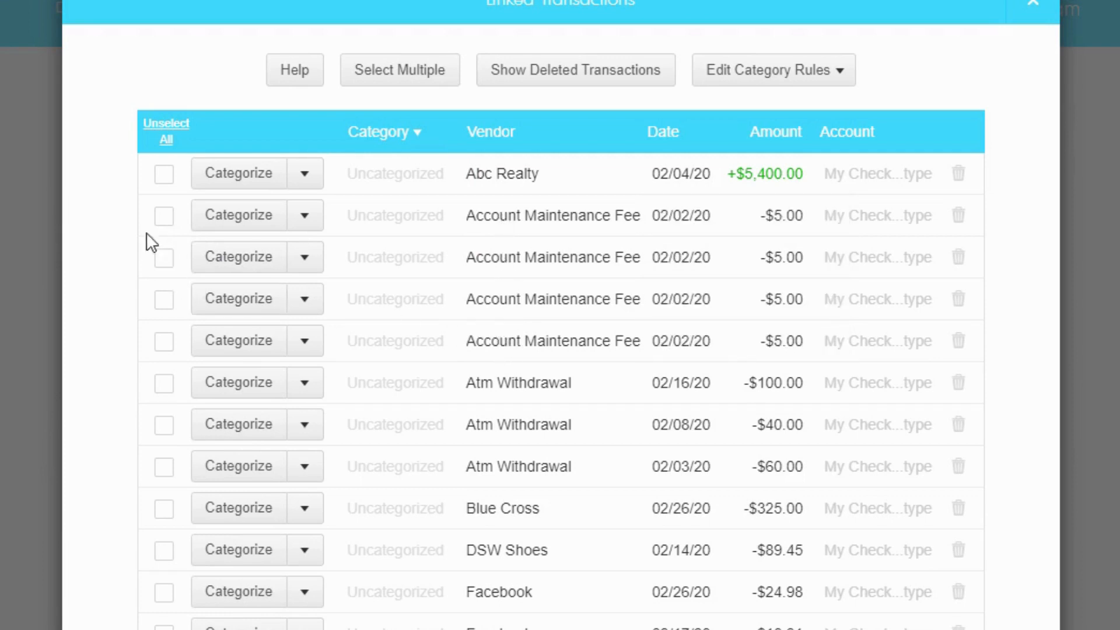
left_click(165, 216)
left_click(164, 258)
left_click(164, 299)
left_click(163, 342)
left_click(164, 342)
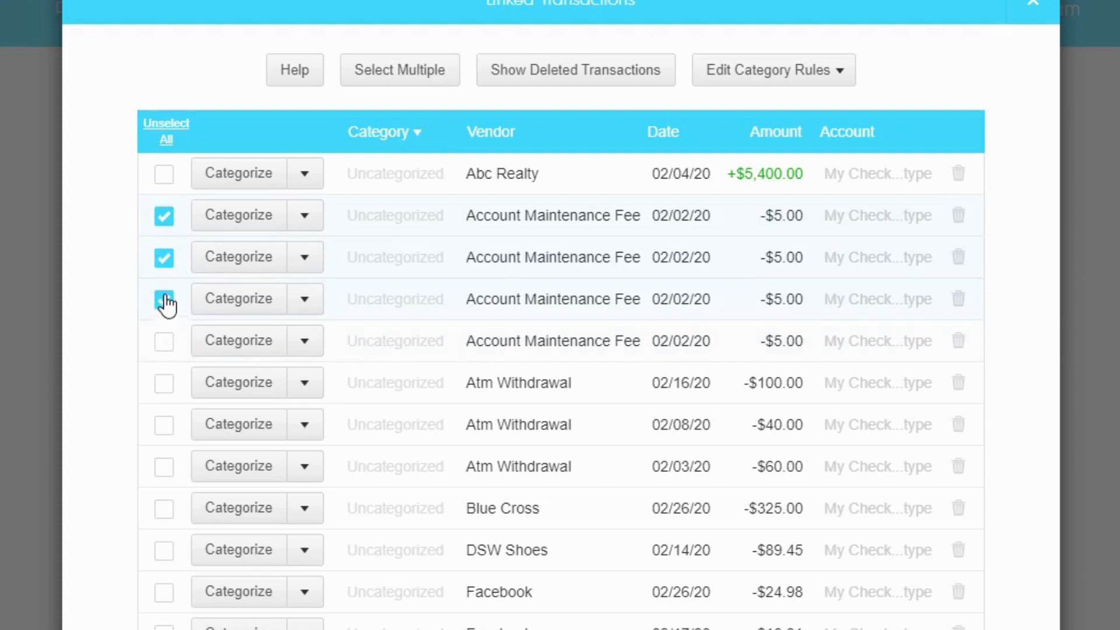
left_click(164, 299)
left_click(164, 257)
left_click(164, 217)
Step: Assign all four Account Maintenance Fee transactions together to the Bank Fees category under Misc
left_click(165, 218)
left_click(169, 345, "shift")
left_click(255, 231)
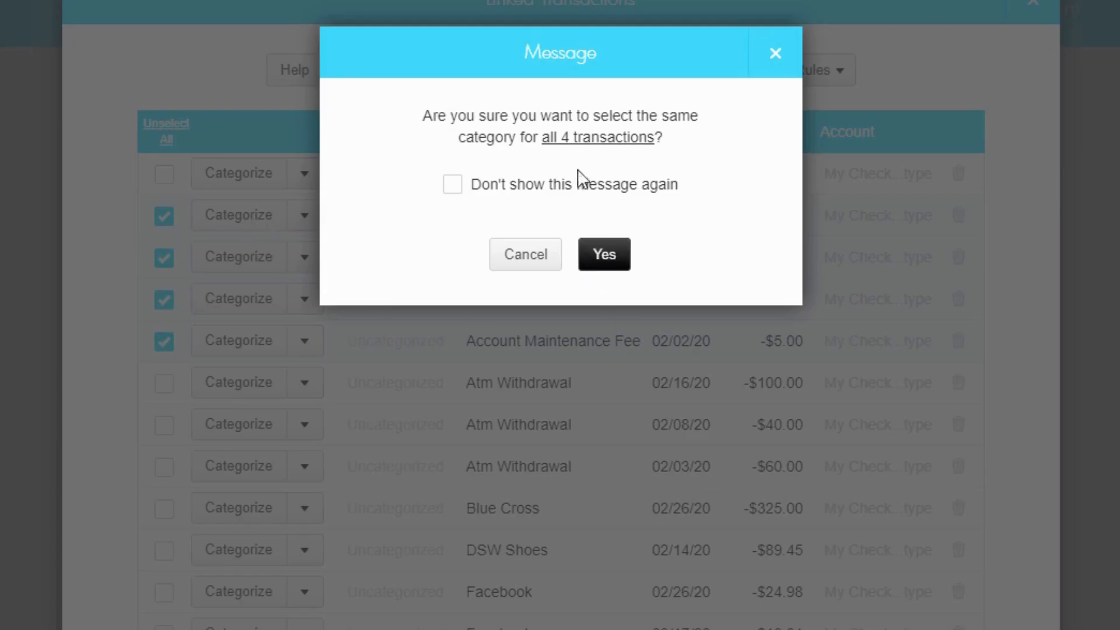
left_click(606, 265)
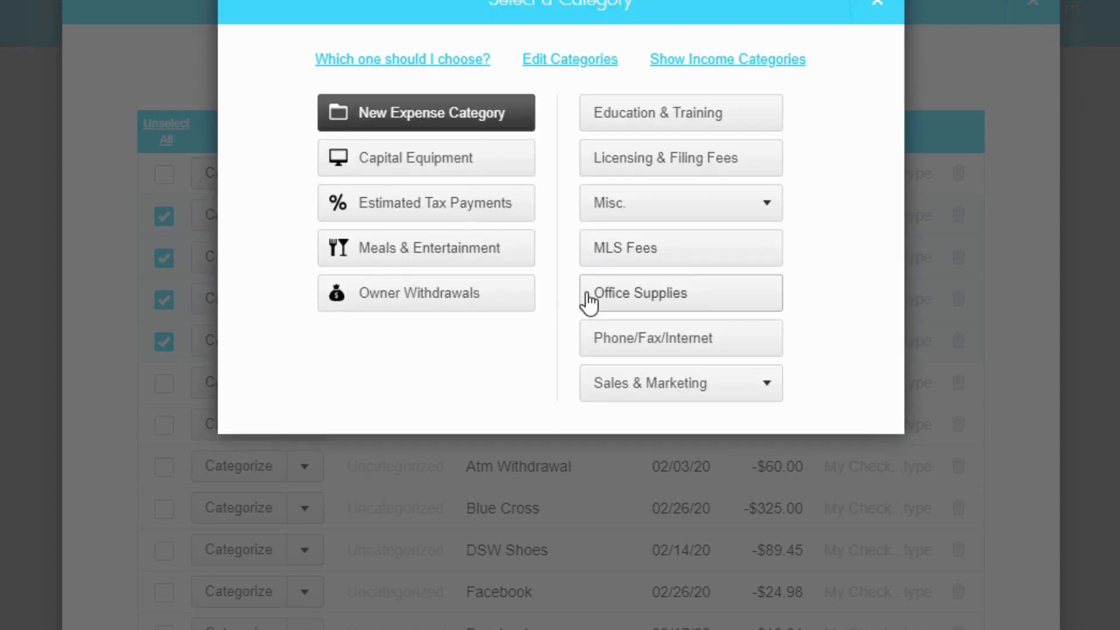
left_click(680, 207)
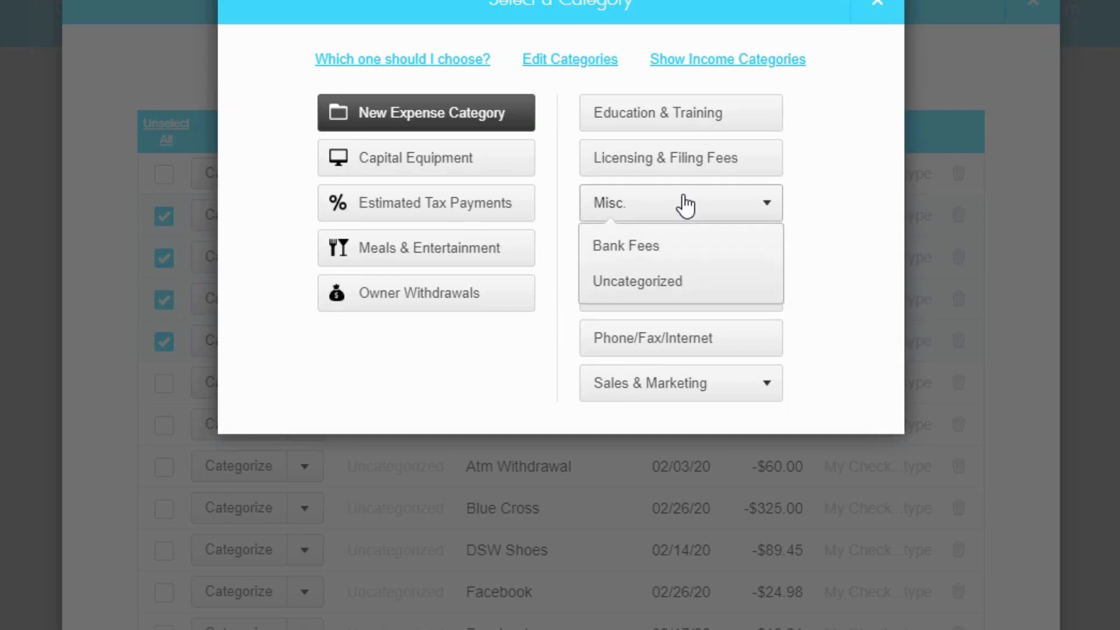
left_click(633, 248)
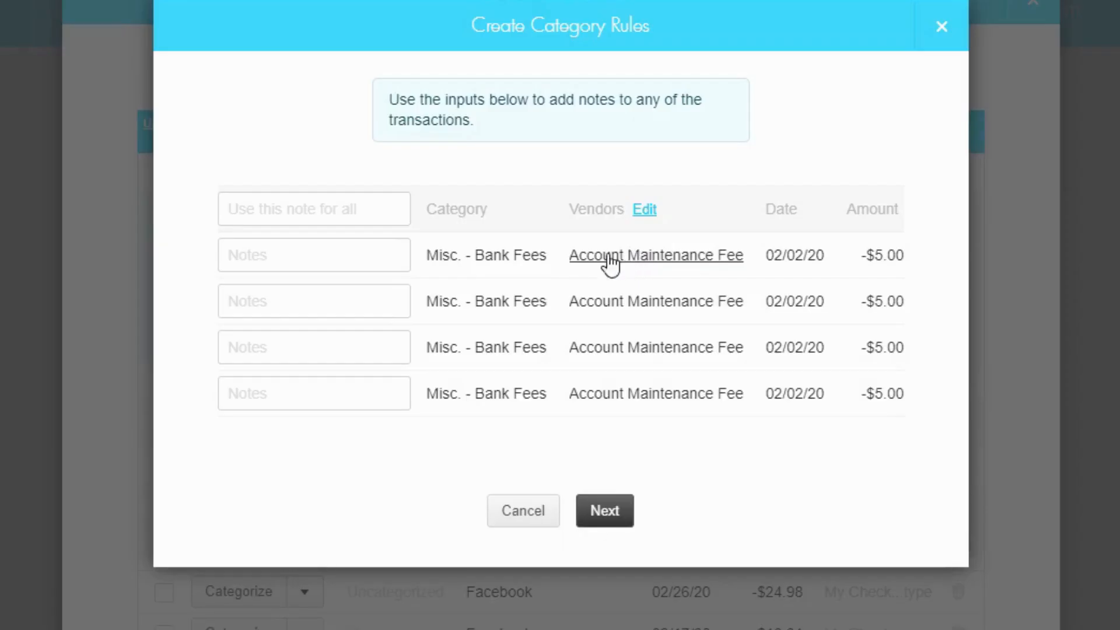
Step: Add the note "Bank Fee" to all four transactions, then change the first transaction's note to "Bank fee 1"
left_click(300, 213)
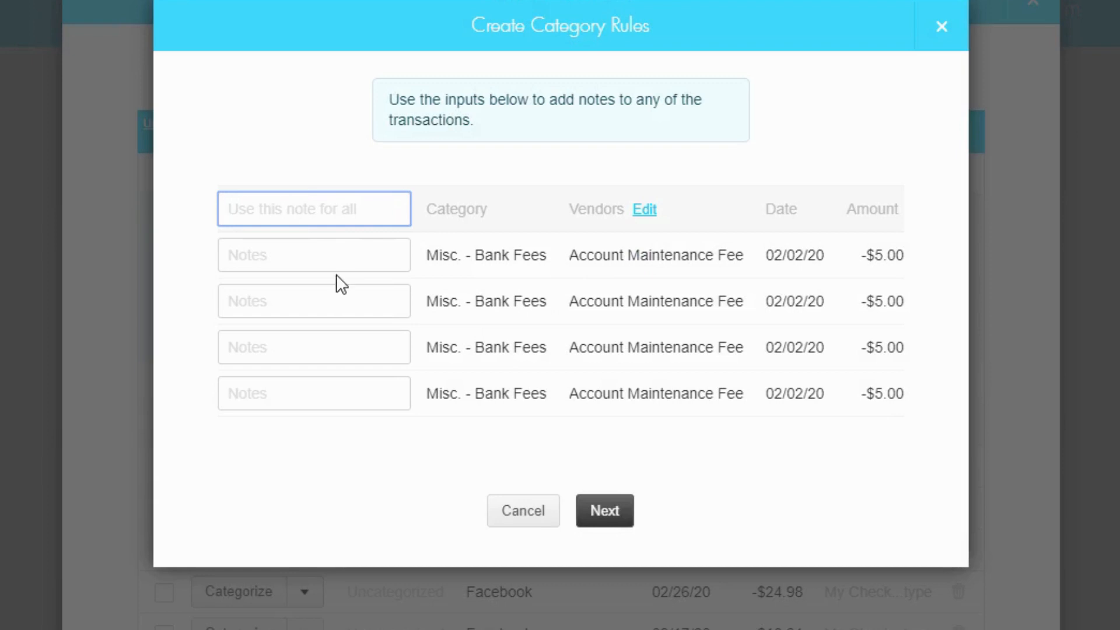
type("Bank Fee")
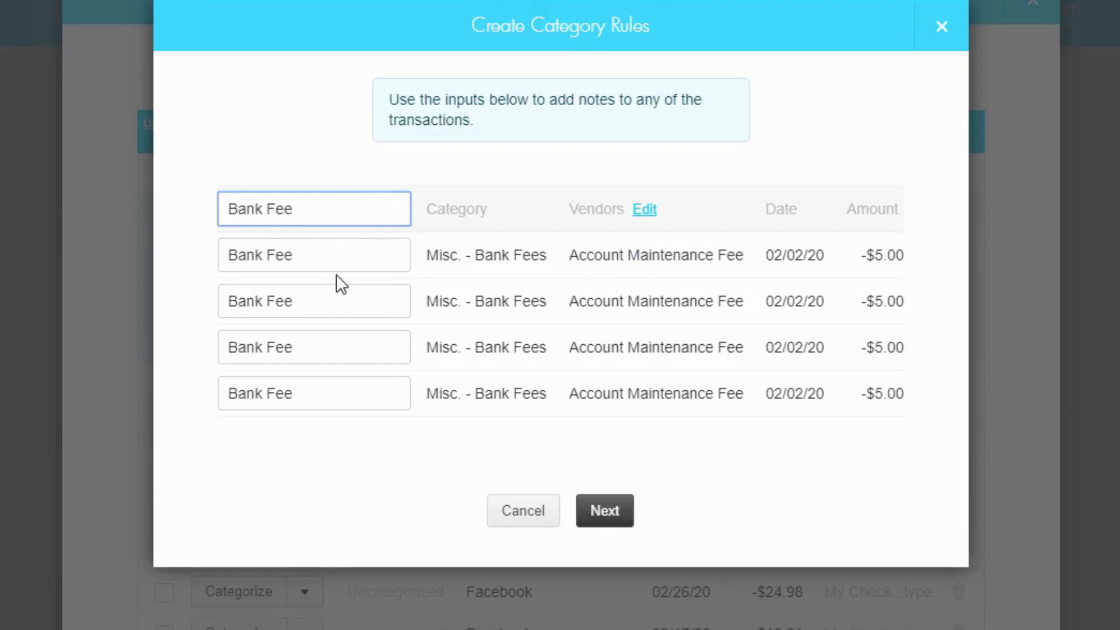
left_click(345, 250)
key("ctrl+a")
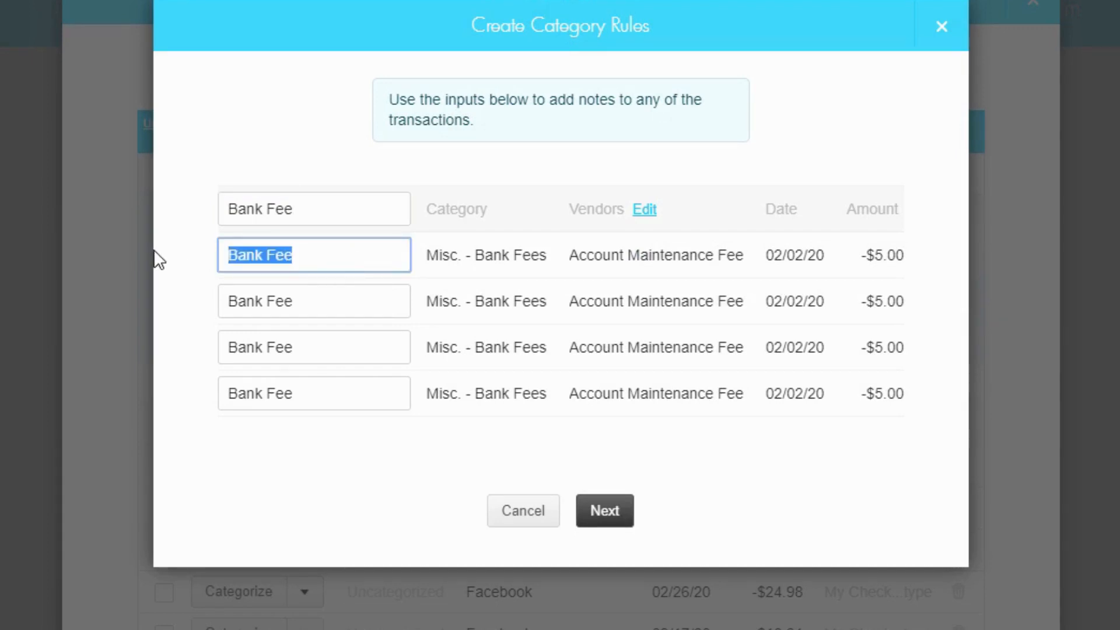
type("Bank f")
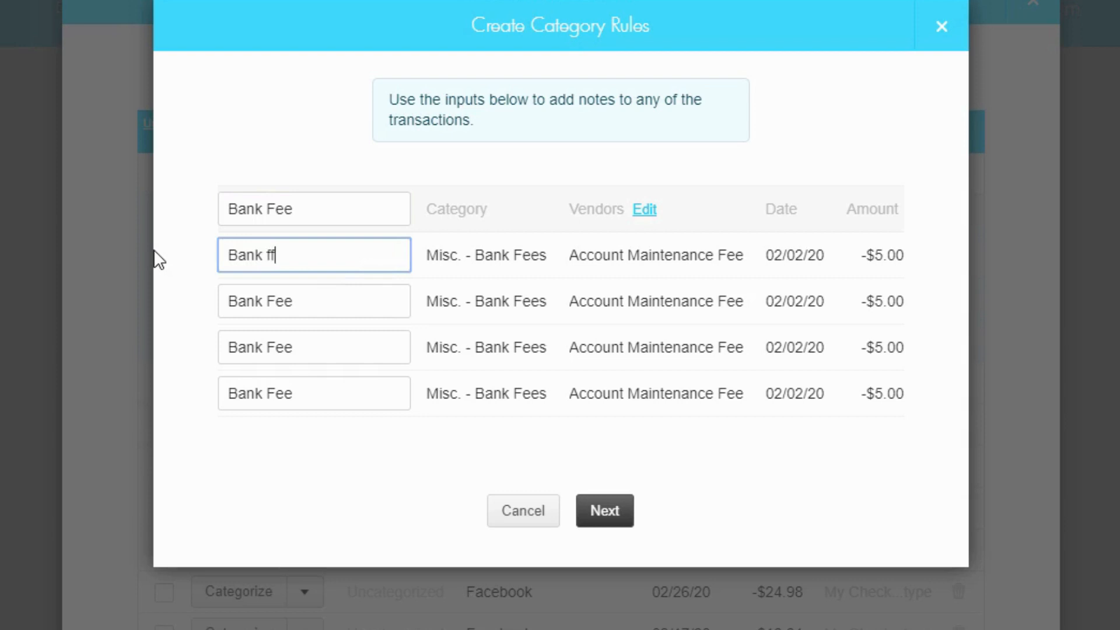
type("ee 1")
left_click(610, 519)
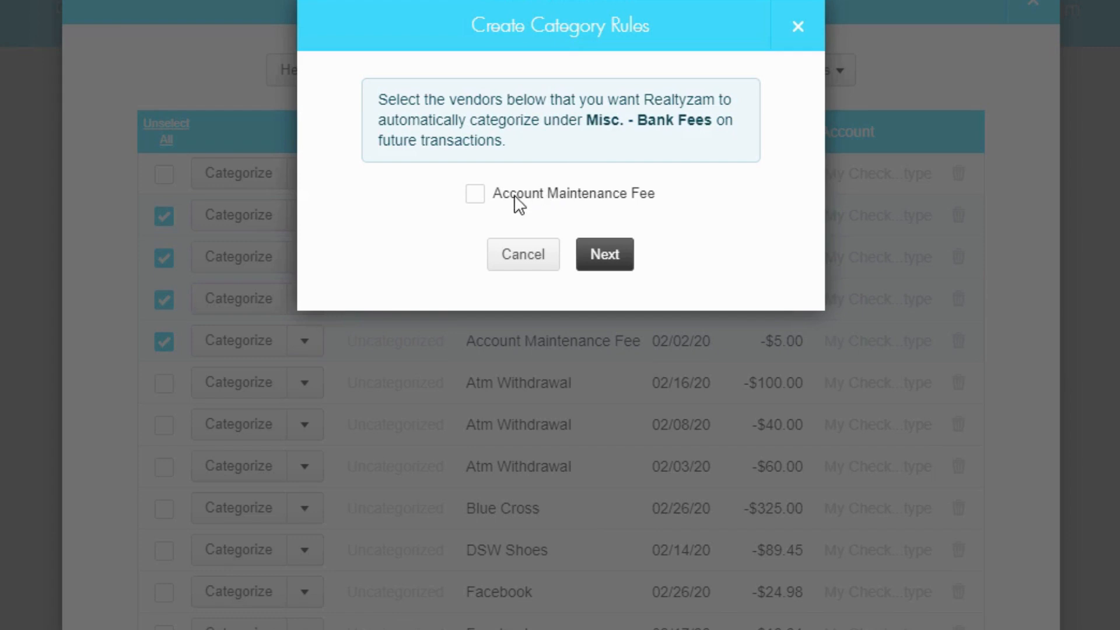
Step: Have future Account Maintenance Fee transactions categorized automatically as Misc. - Bank Fees and save all four expenses
left_click_drag(501, 198, 658, 203)
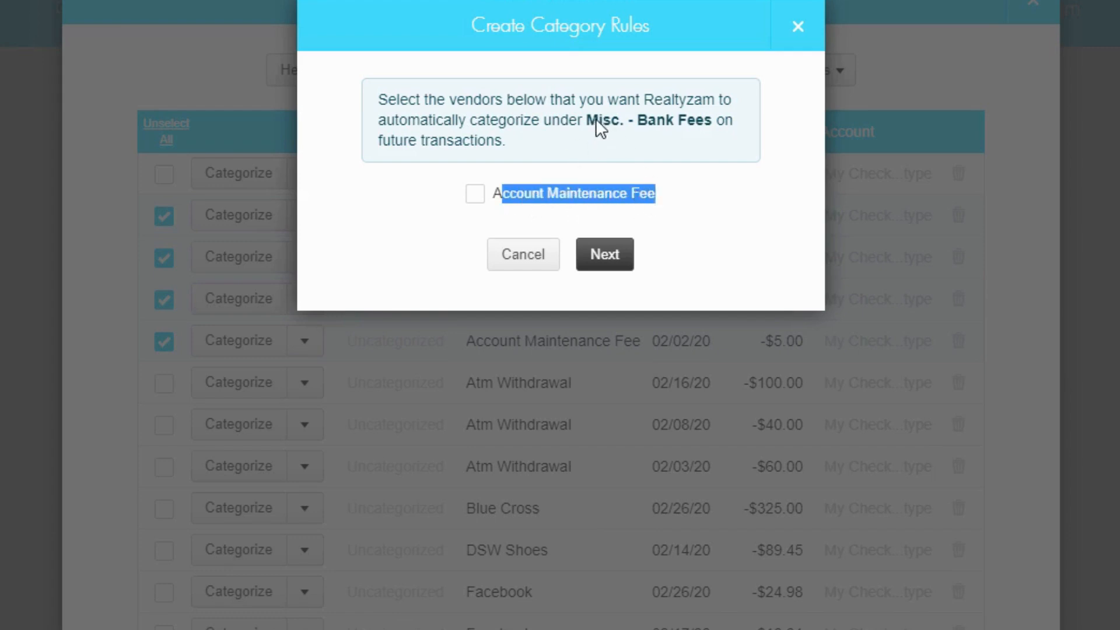
left_click(476, 196)
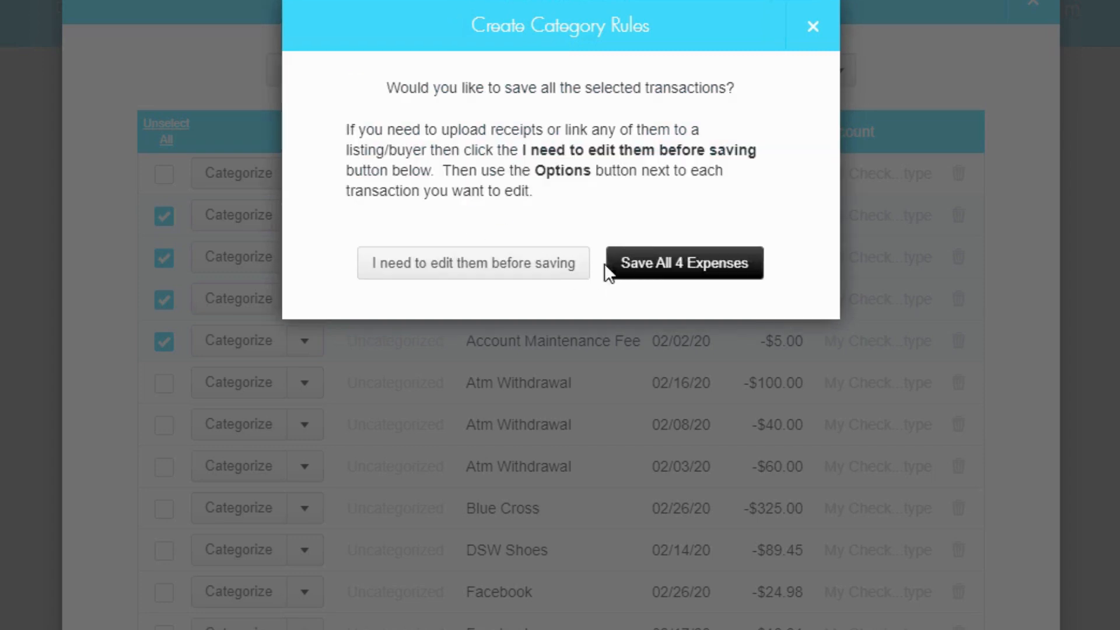
left_click(646, 268)
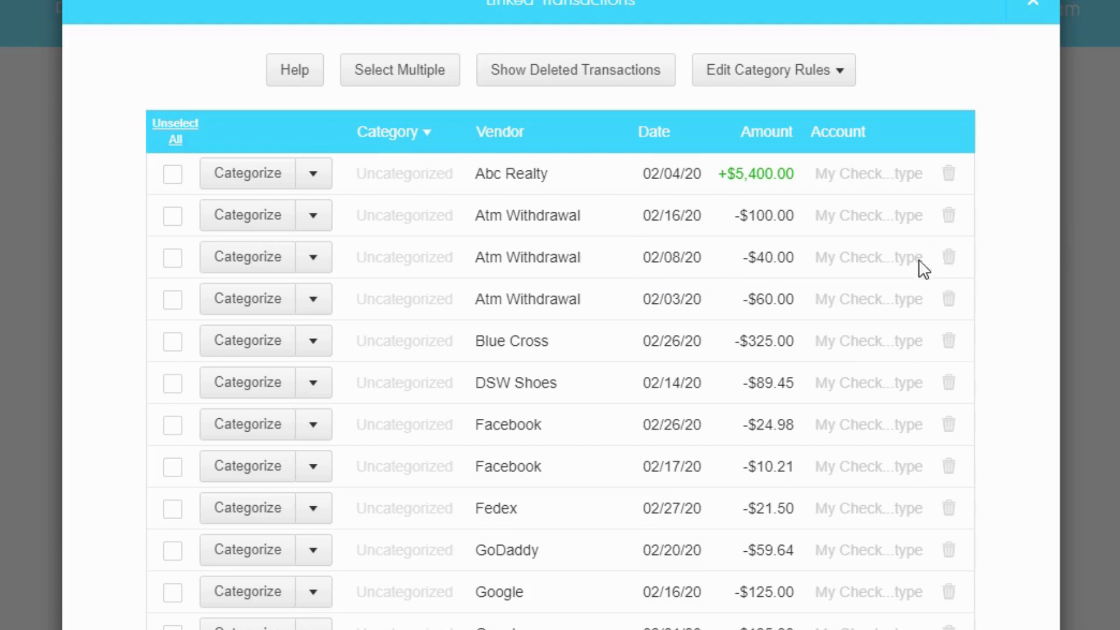
Step: Start deleting the 02/08/20 Atm Withdrawal transaction and cancel the deletion
left_click(951, 262)
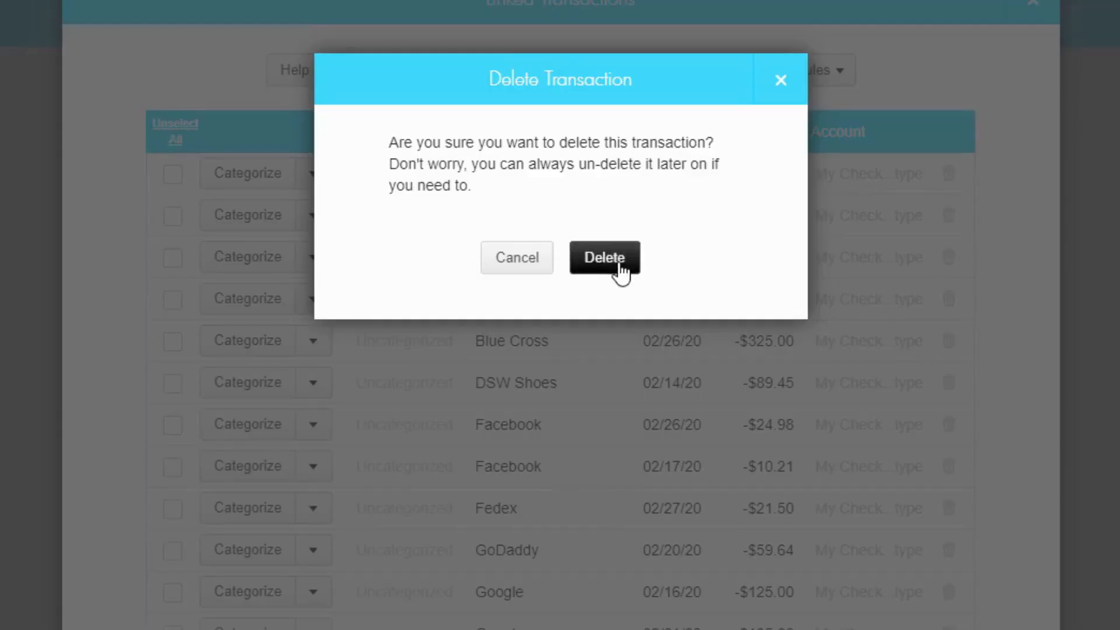
left_click(517, 263)
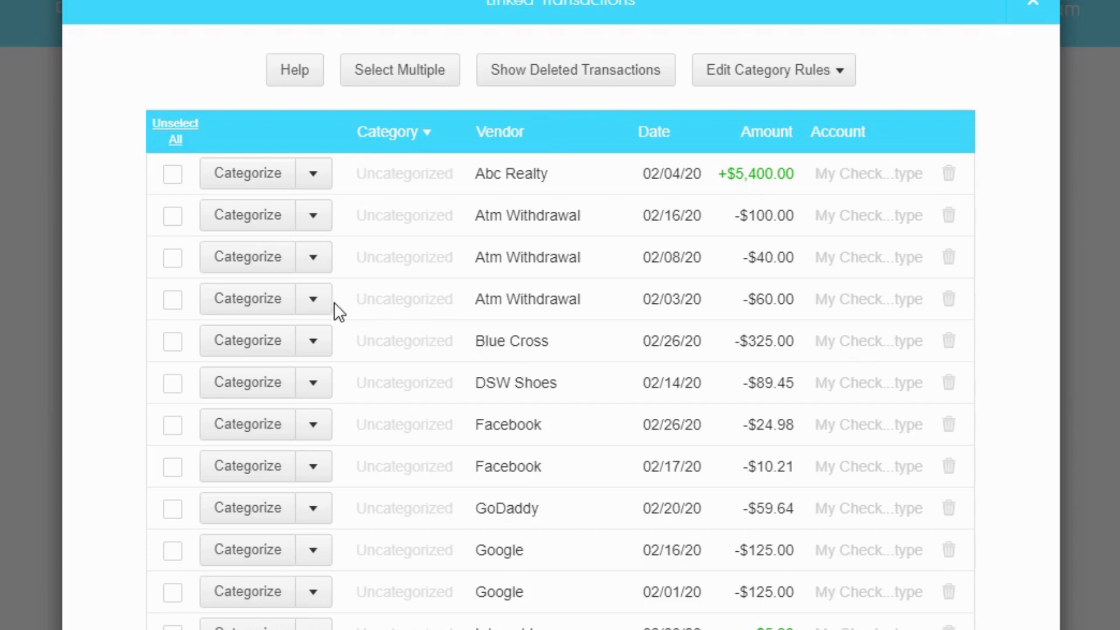
Step: Check the additional categorizing options for the 02/03/20 Atm Withdrawal and open the help topics for linked transactions
left_click(325, 315)
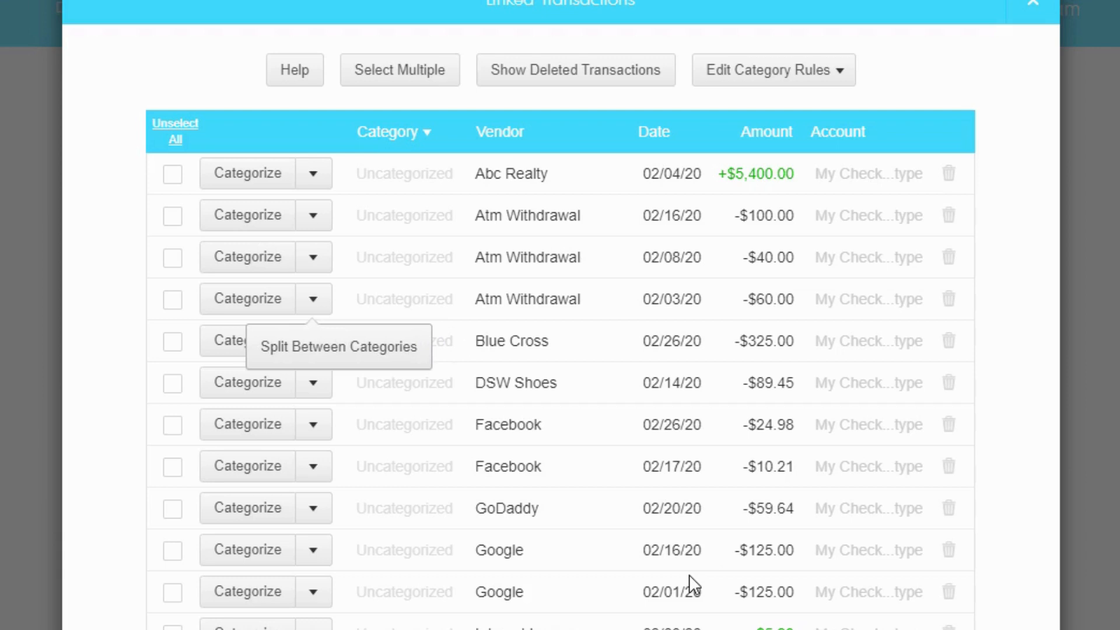
left_click(447, 464)
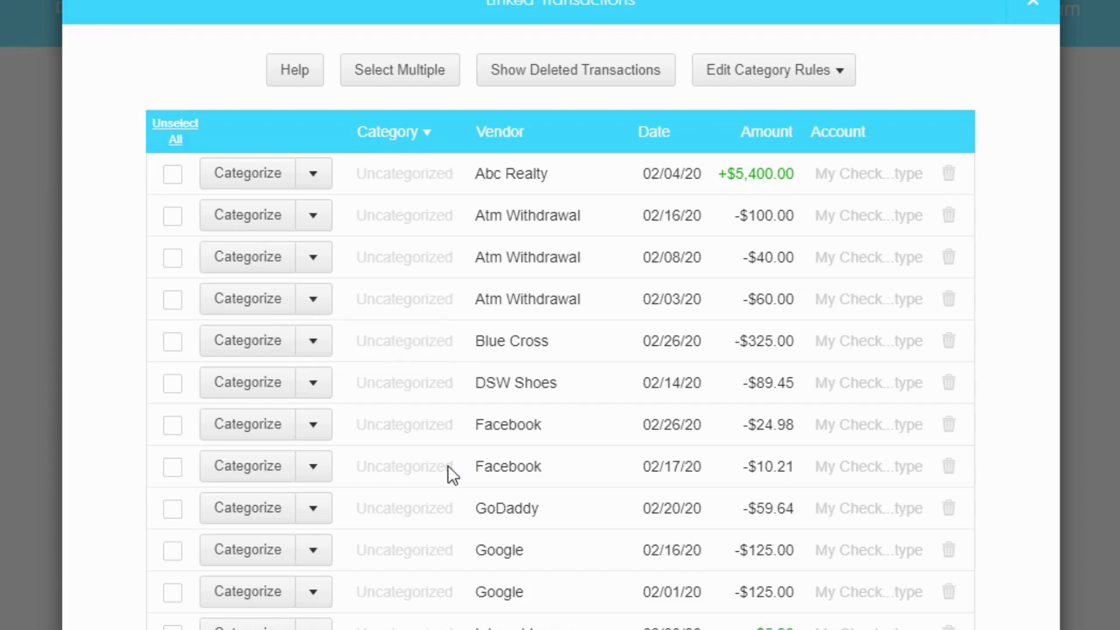
left_click(299, 94)
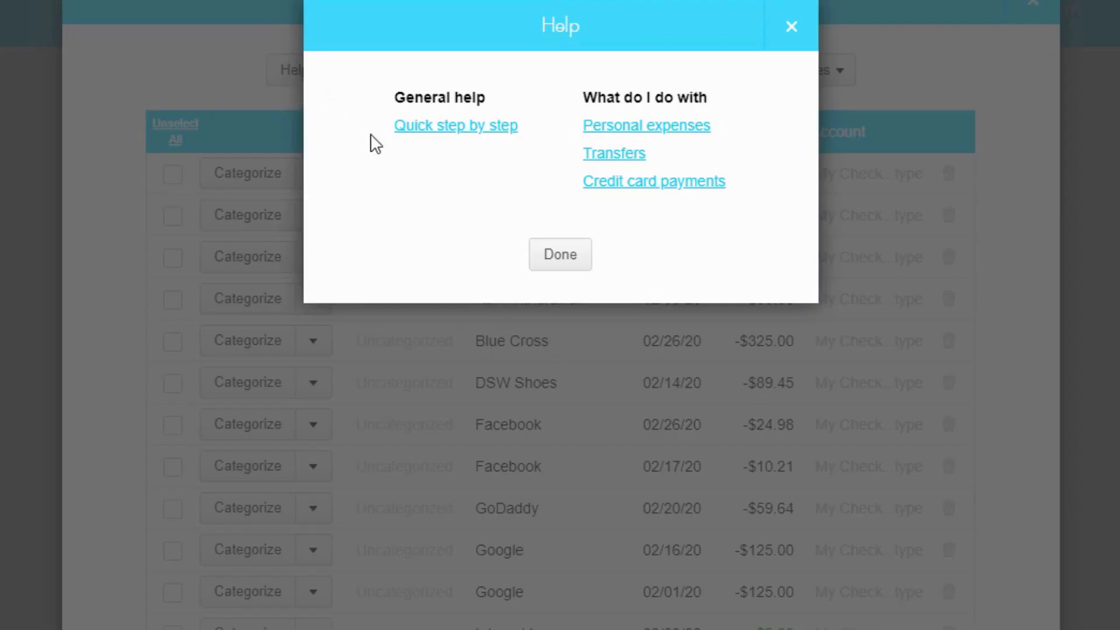